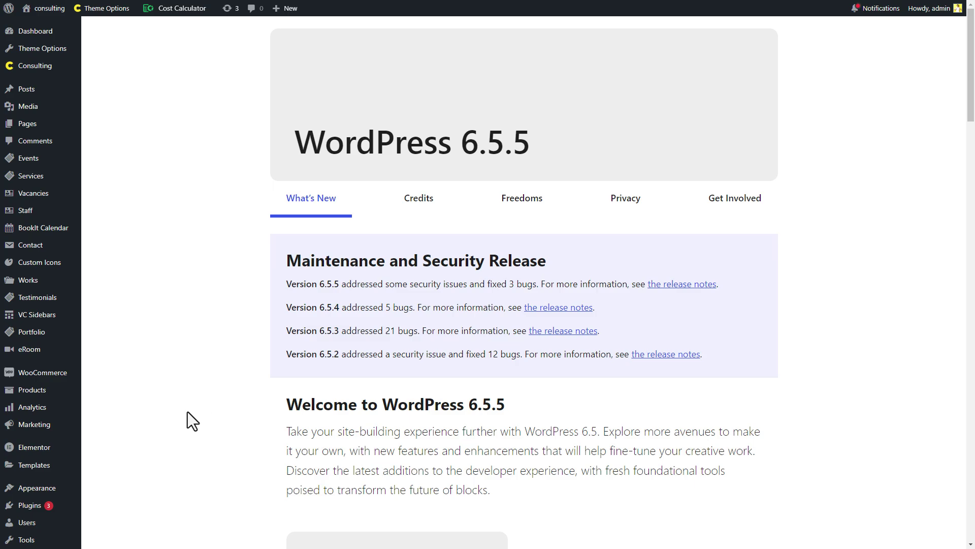
- Install the Envato Market plugin from the theme's list of required plugins
mouse_move(39, 489)
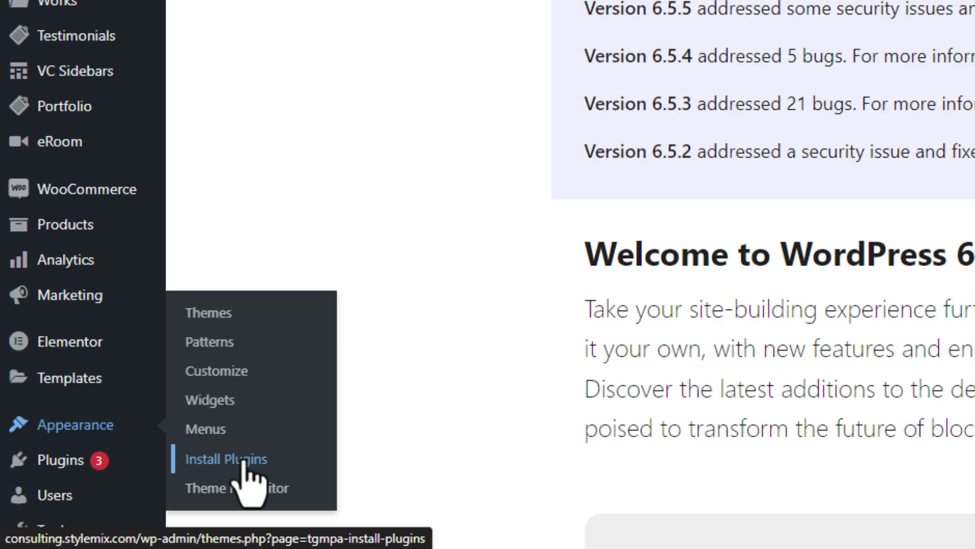
click(243, 460)
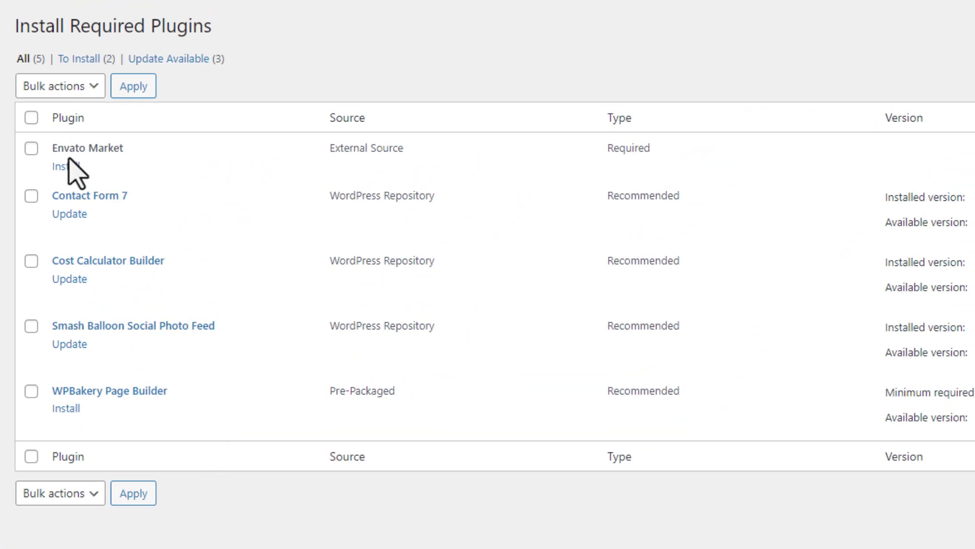
click(74, 166)
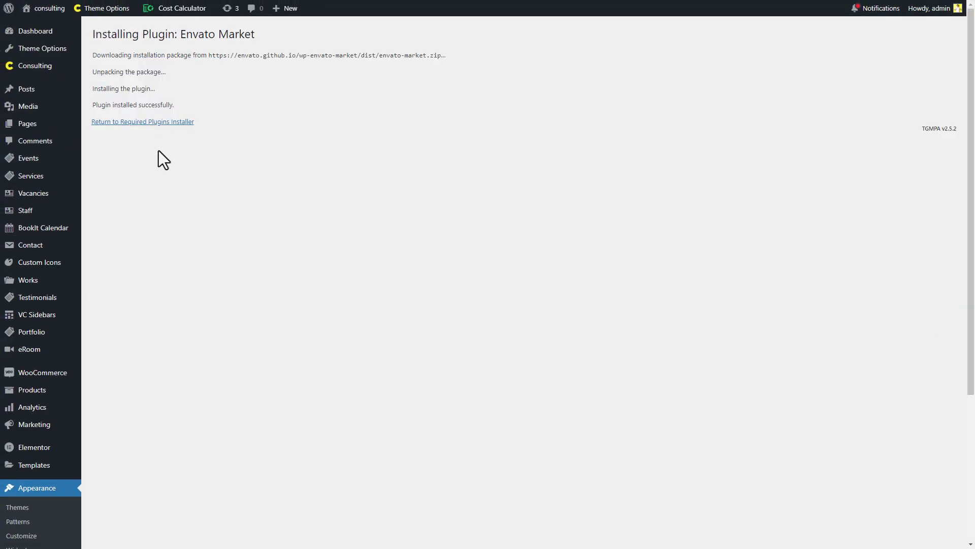
- Activate the Envato Market plugin from the installed plugins list
scroll(163, 277, down, 4)
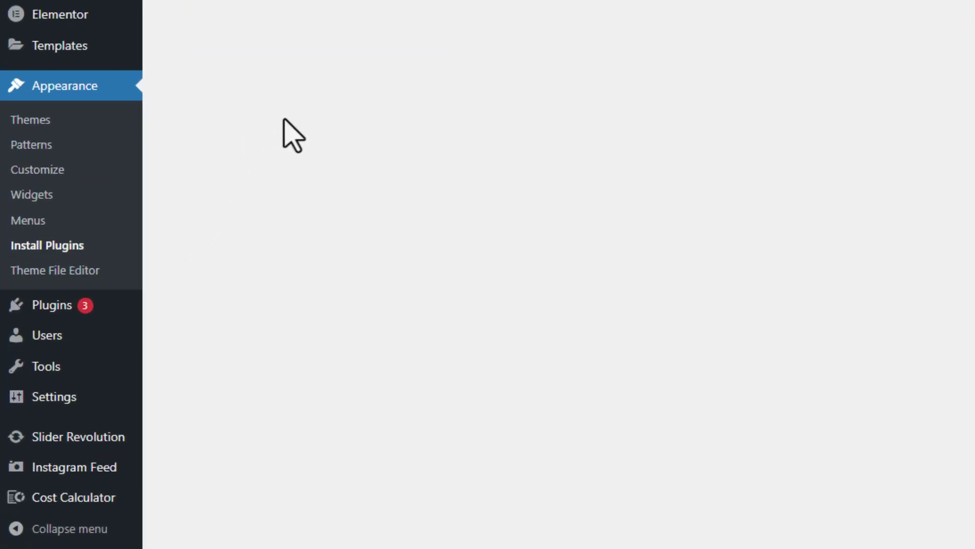
mouse_move(108, 305)
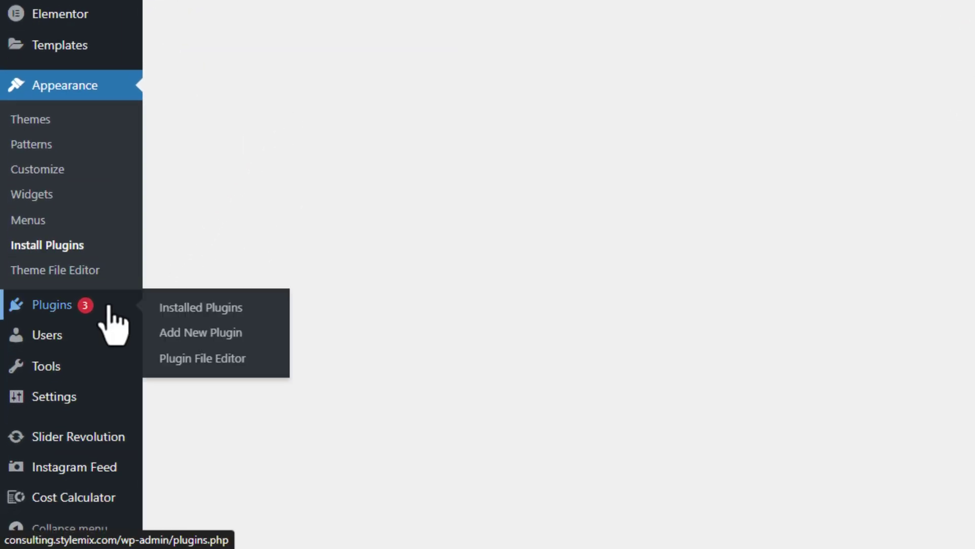
click(176, 314)
click(191, 281)
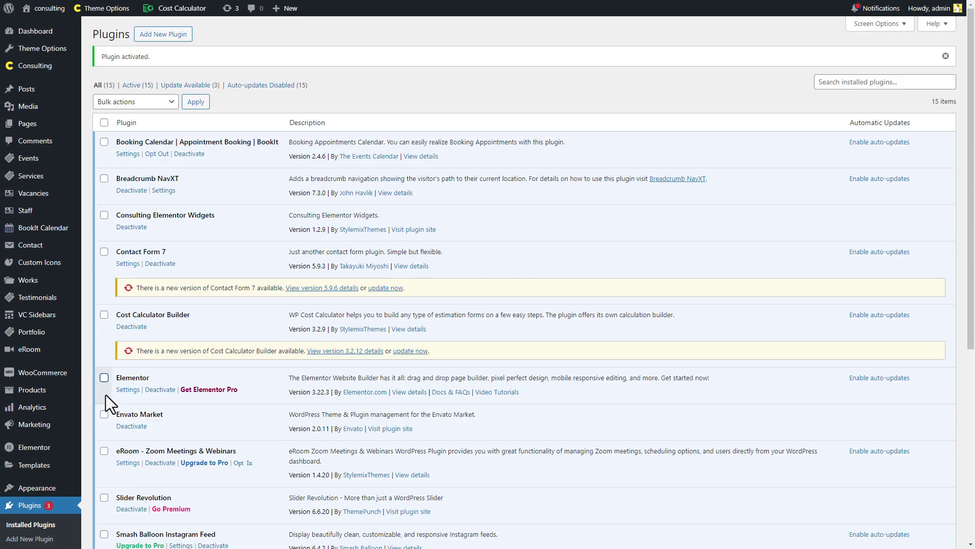
- Open the Envato Market settings and follow the link for generating an Envato API personal token
scroll(91, 398, down, 6)
mouse_move(76, 406)
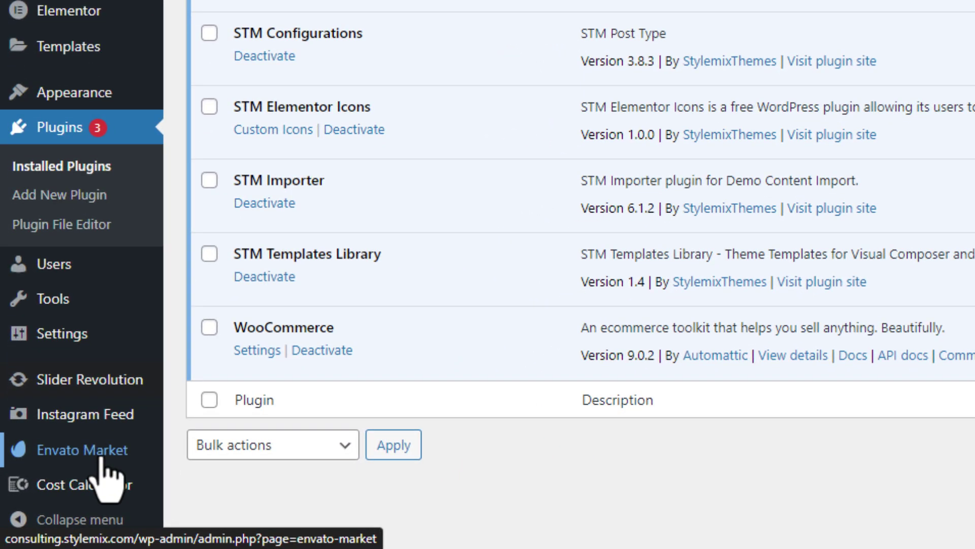
click(56, 499)
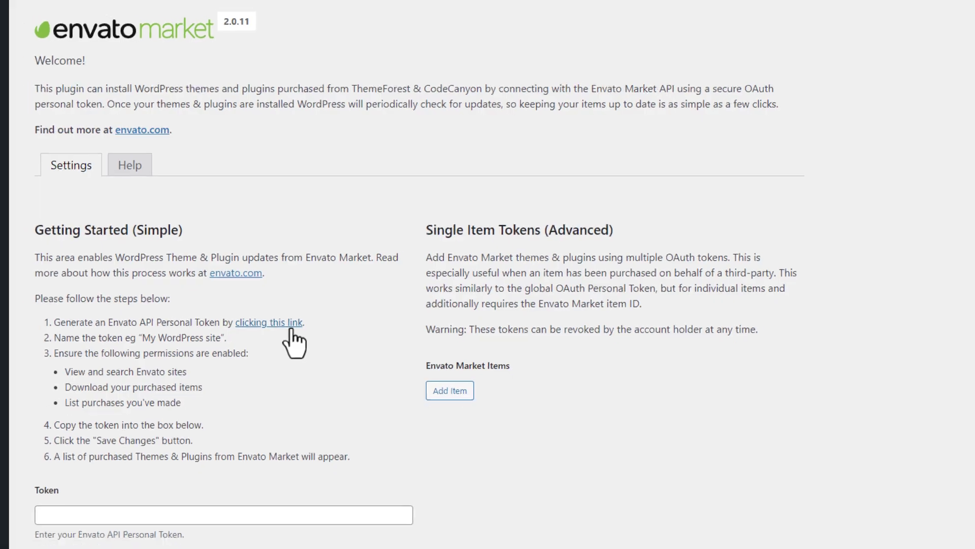
click(288, 333)
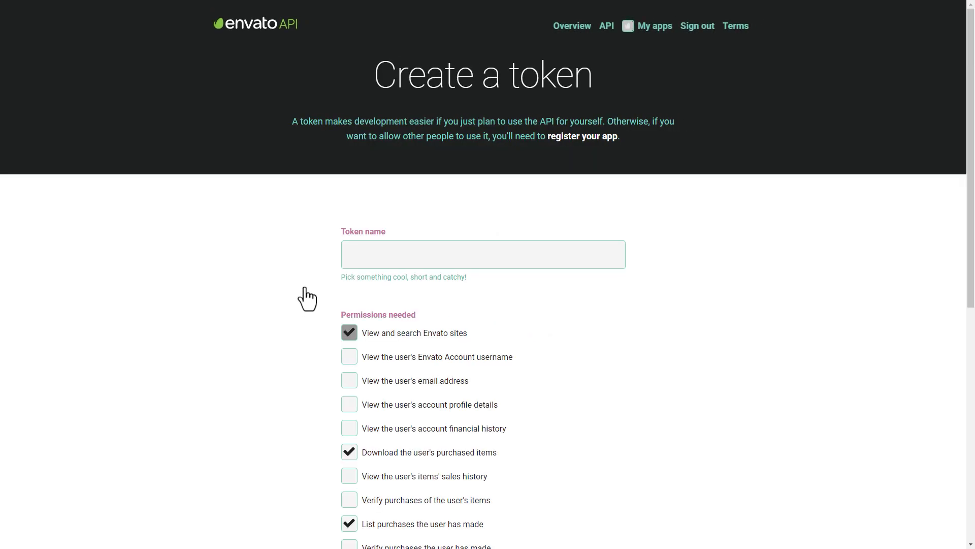
- Name the new token "Consulting Theme Update"
click(403, 262)
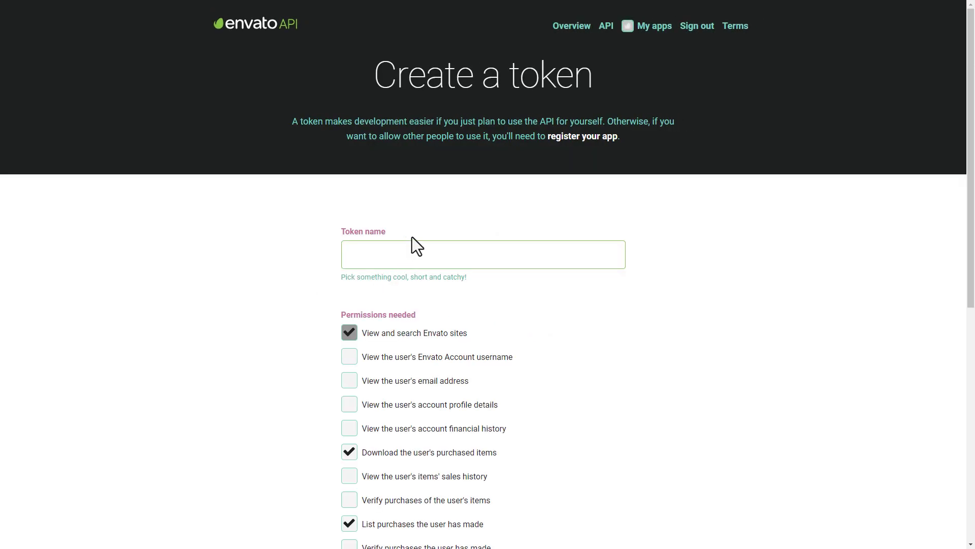
text(Consul)
text(ting Thee)
text(e )
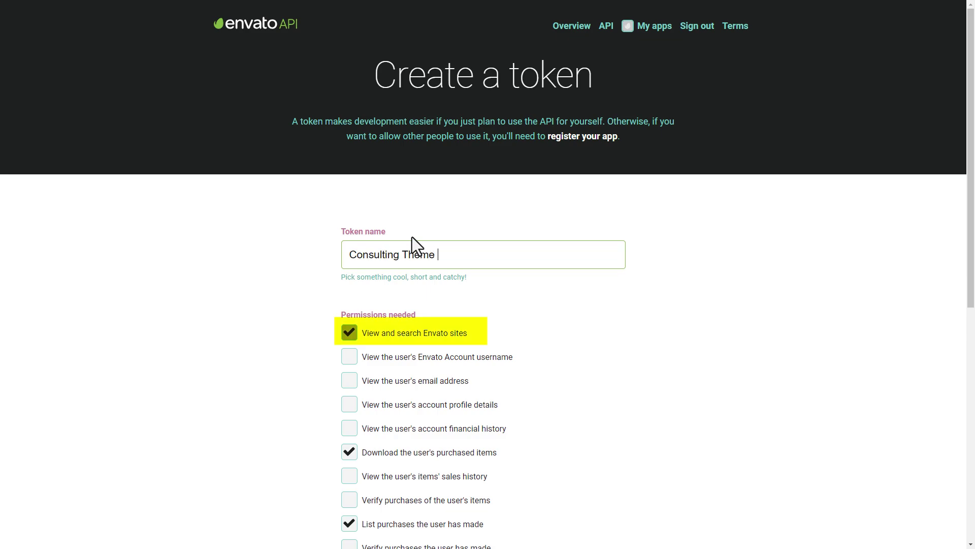
text(User)
key(BackSpace)
key(BackSpace)
key(BackSpace)
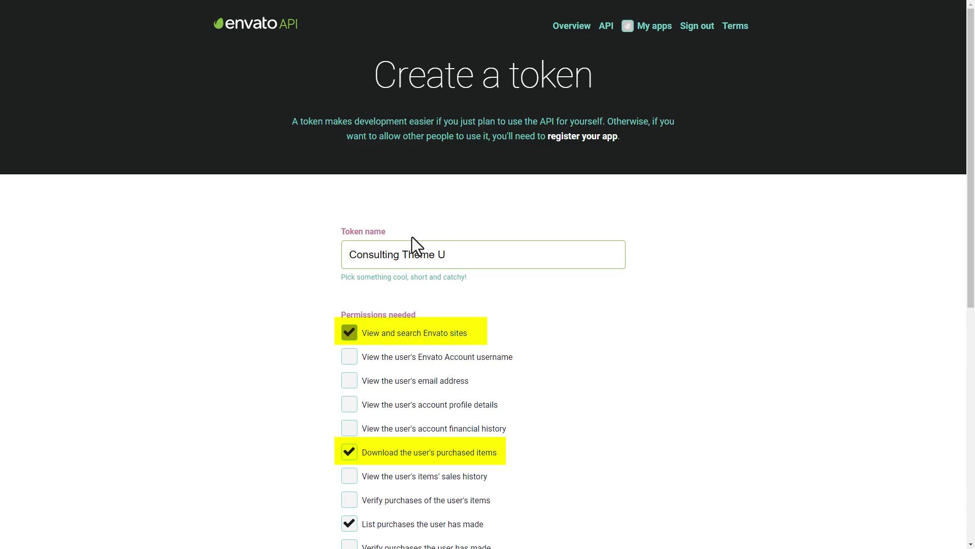
text(pdate)
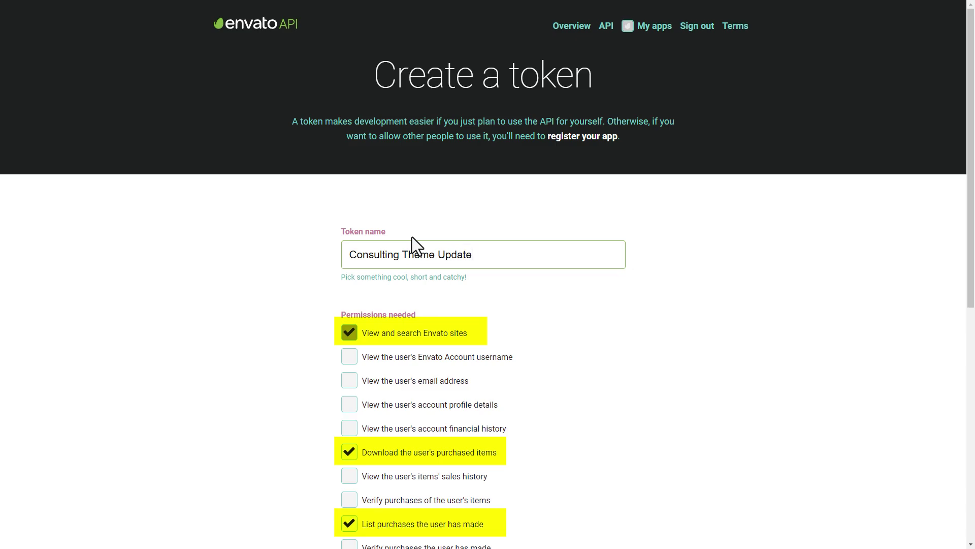
click(461, 219)
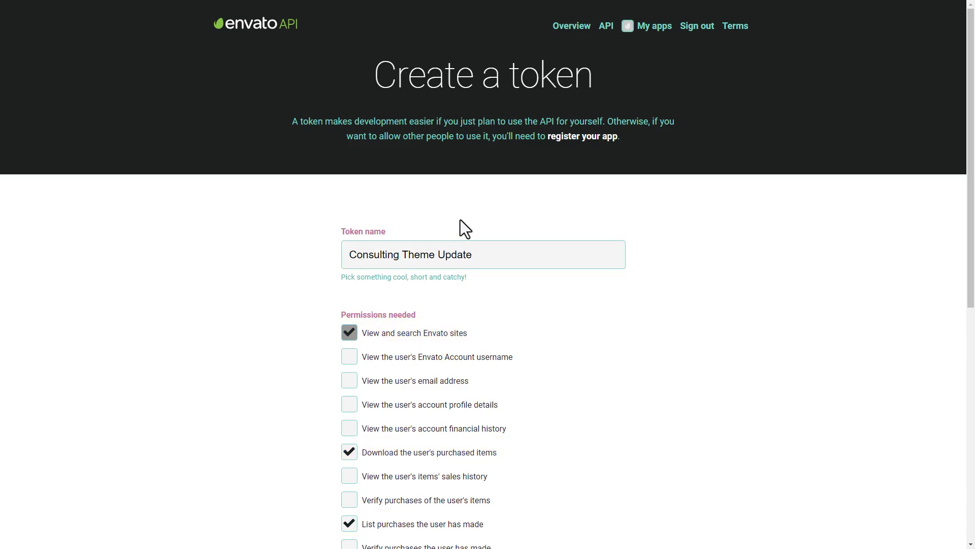
- Create the token with the Terms and Conditions accepted, copy its secret key and acknowledge having stored it
scroll(460, 224, down, 8)
click(352, 362)
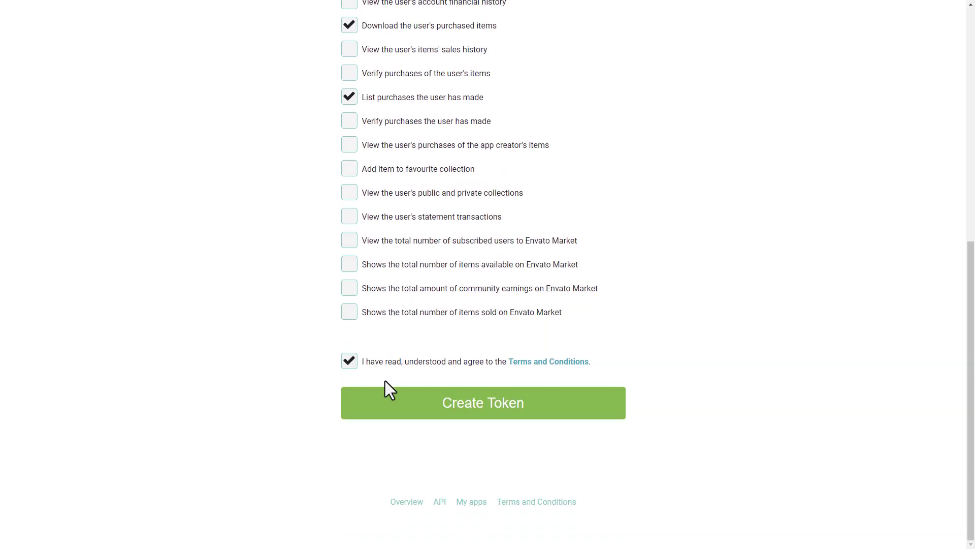
click(459, 409)
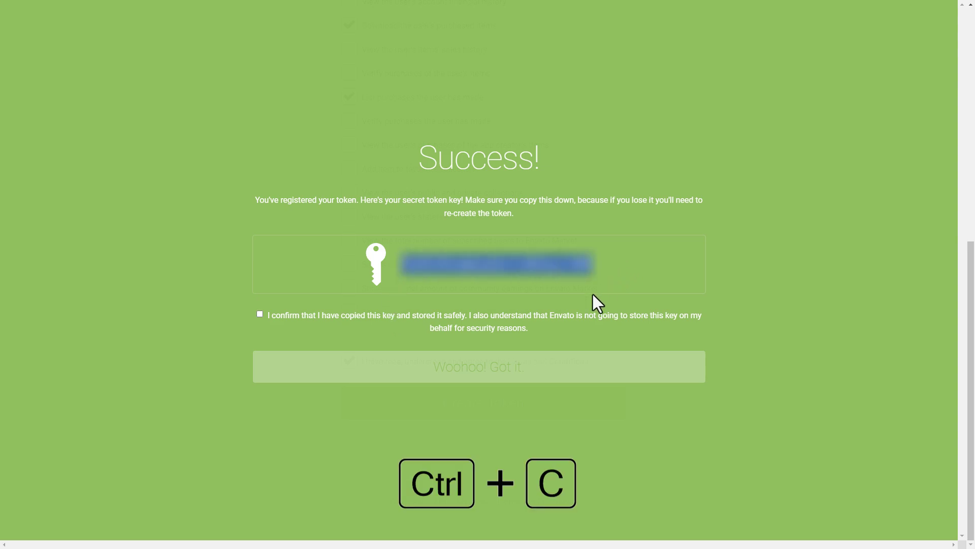
click(579, 315)
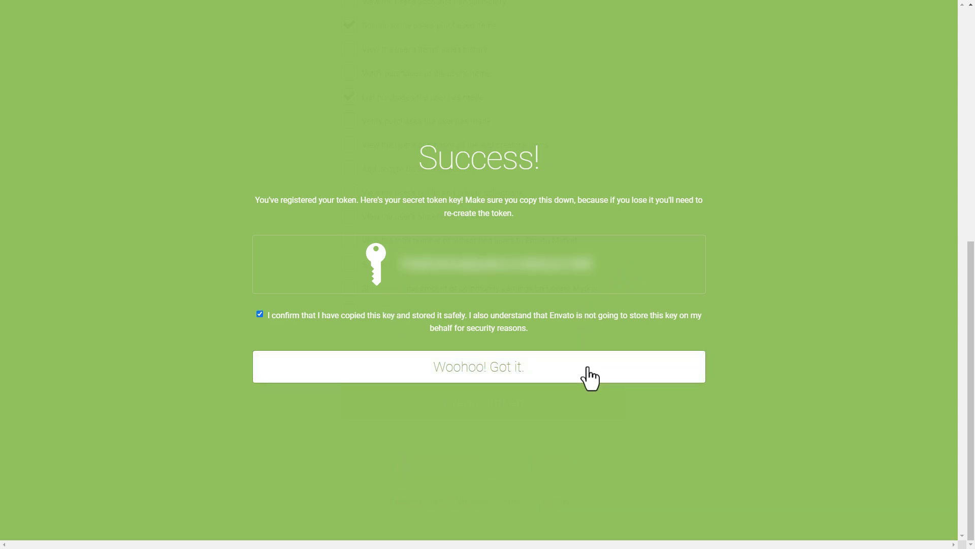
click(585, 372)
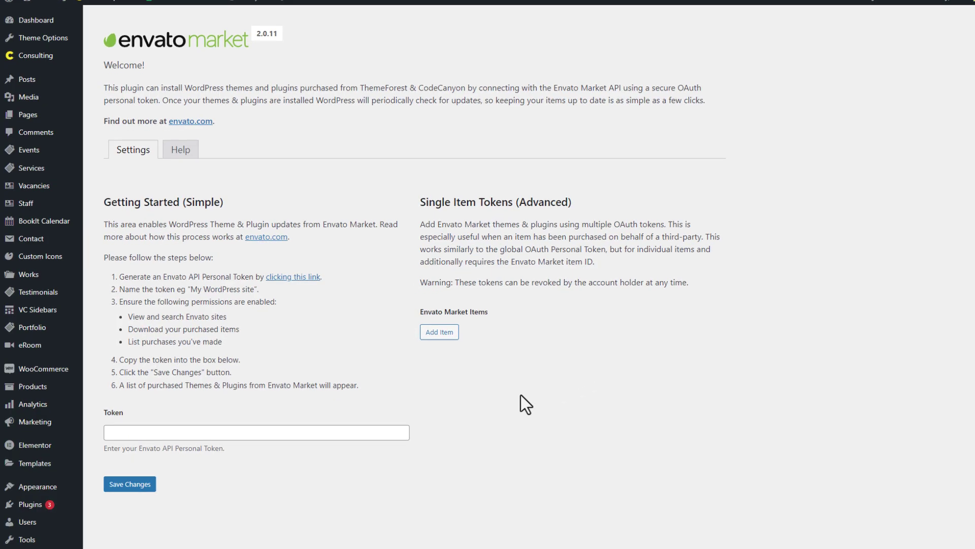
- Paste the API token into the Token field of the Envato Market settings, save it and open the purchased themes list
click(566, 390)
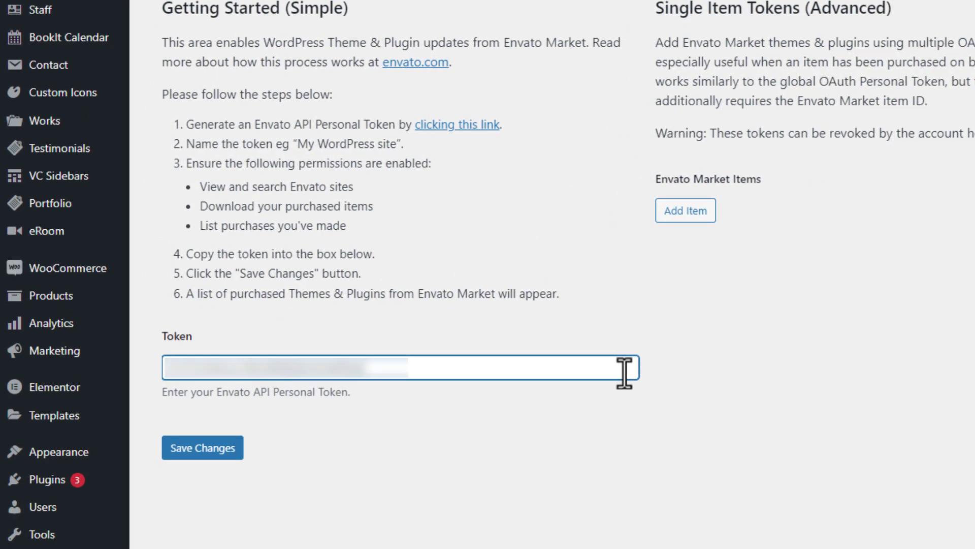
click(228, 447)
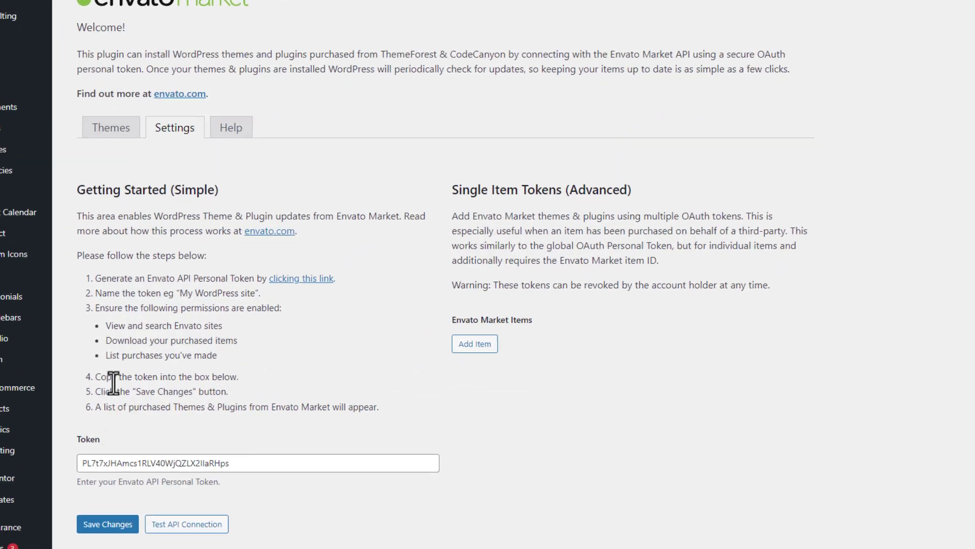
click(134, 158)
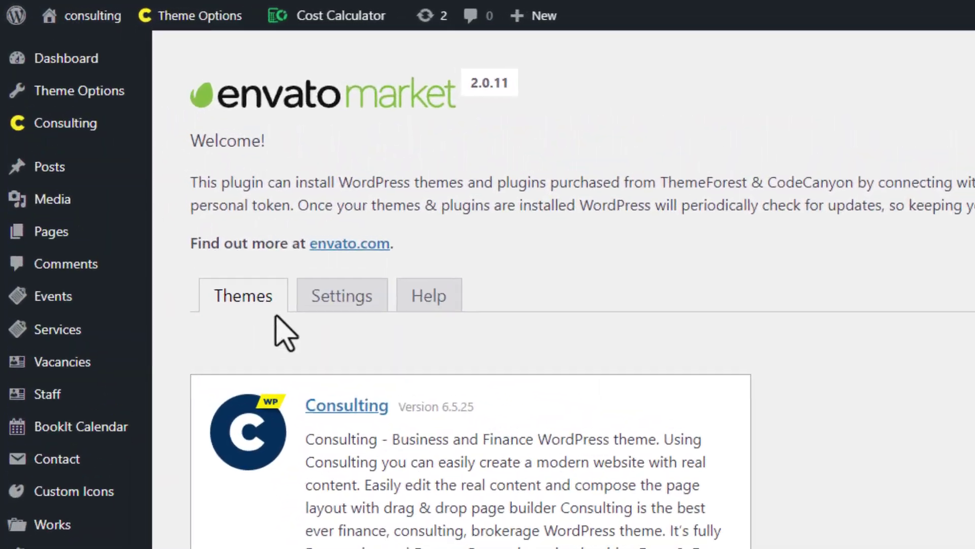
- Update the STM Configurations plugin from the Consulting theme's available plugin updates, and filter the plugin list to Core
mouse_move(62, 68)
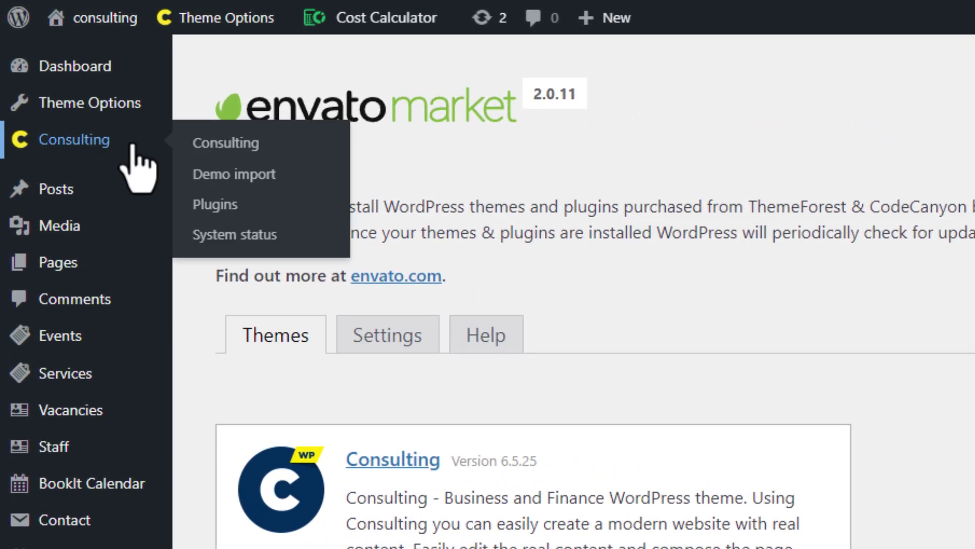
click(320, 205)
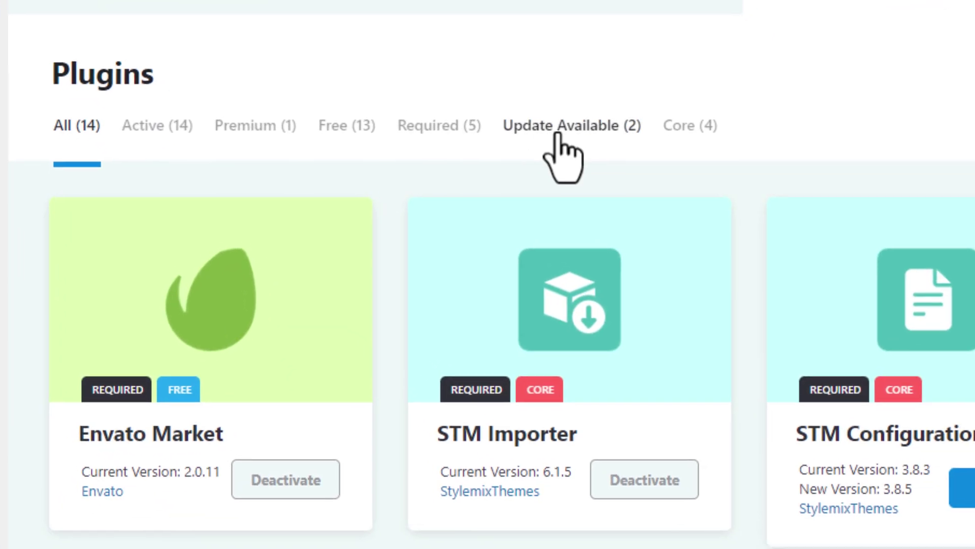
click(744, 258)
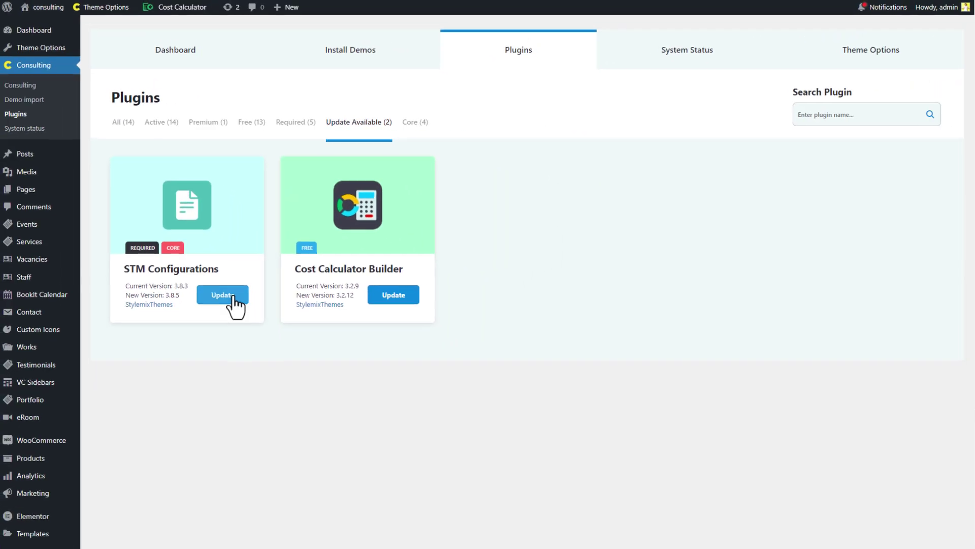
click(299, 484)
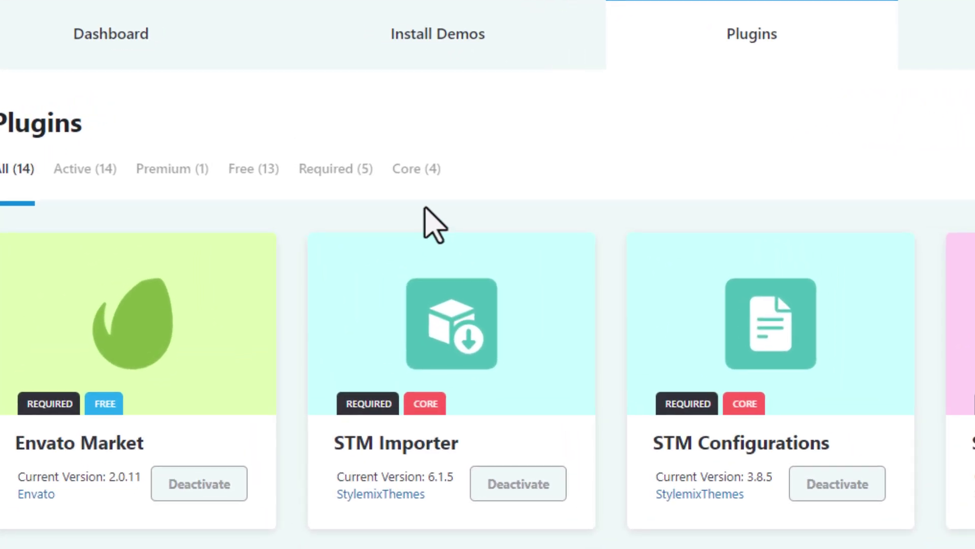
click(339, 123)
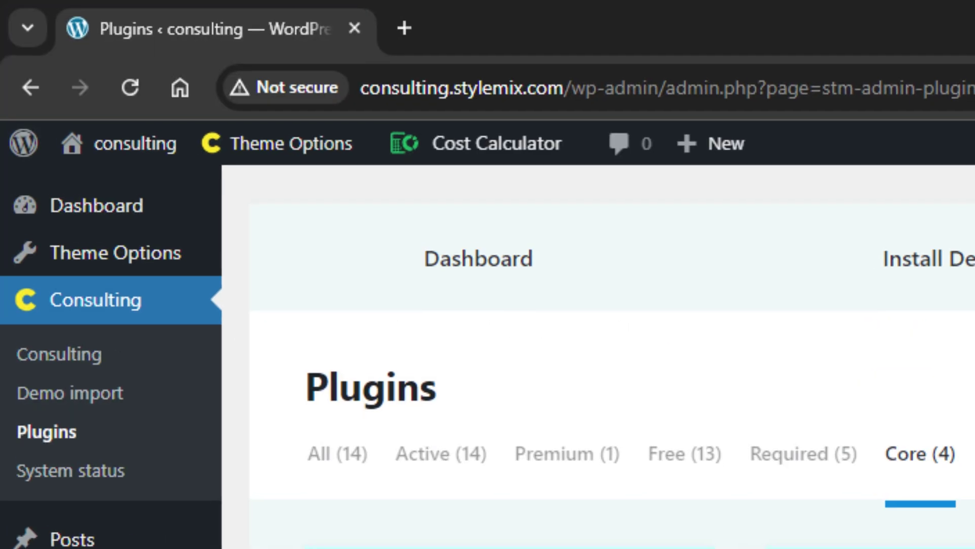
- Delete the browser's on-device site data for consulting.stylemix.com and stylemixthemes.com, and reload the page
click(274, 87)
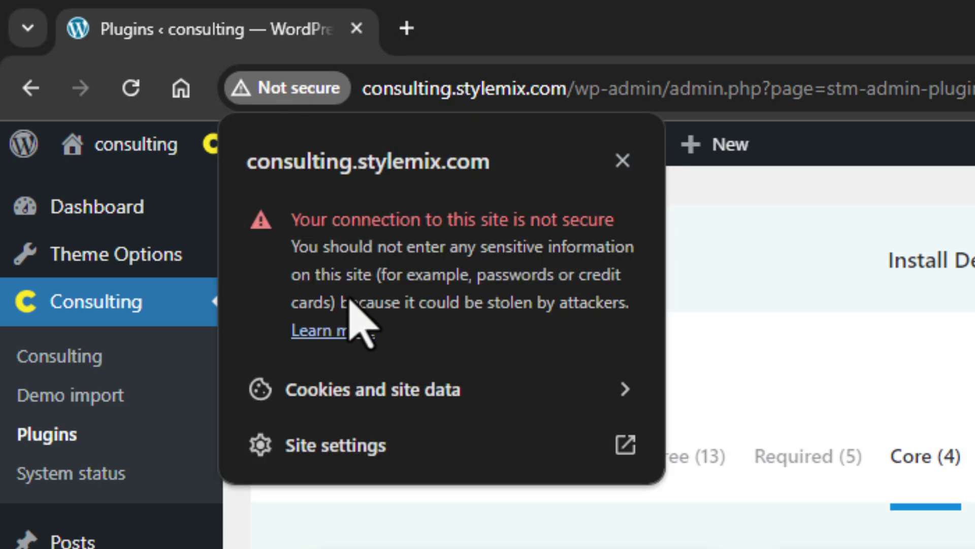
click(372, 382)
click(398, 389)
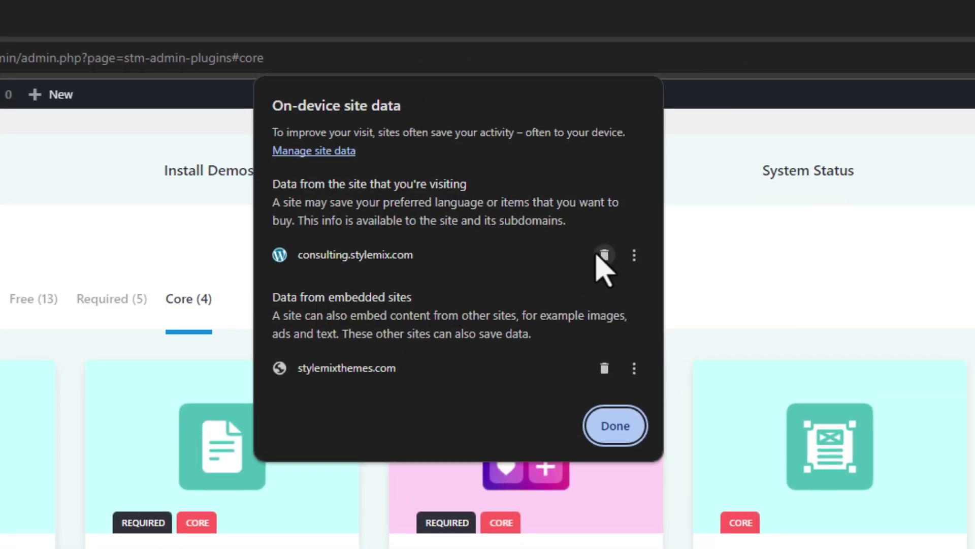
click(604, 255)
click(606, 357)
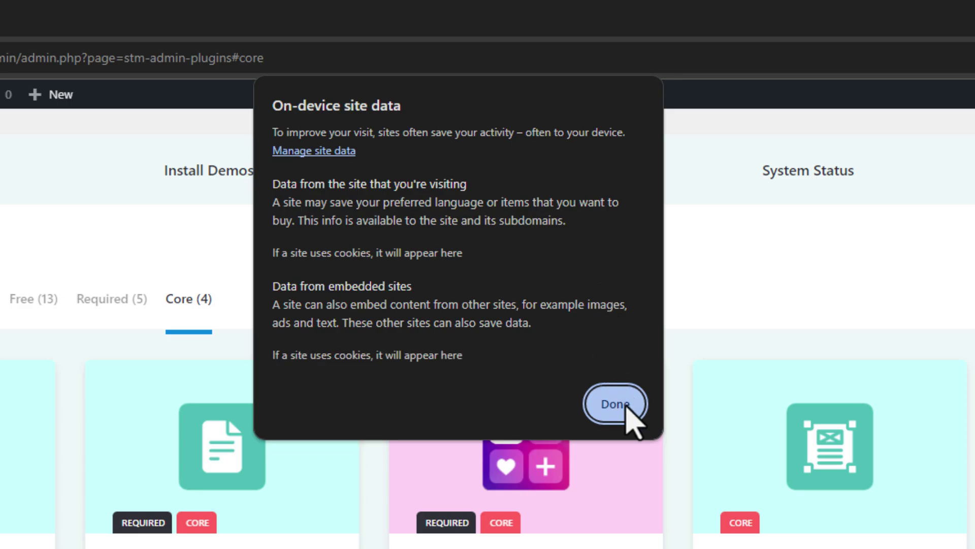
click(617, 413)
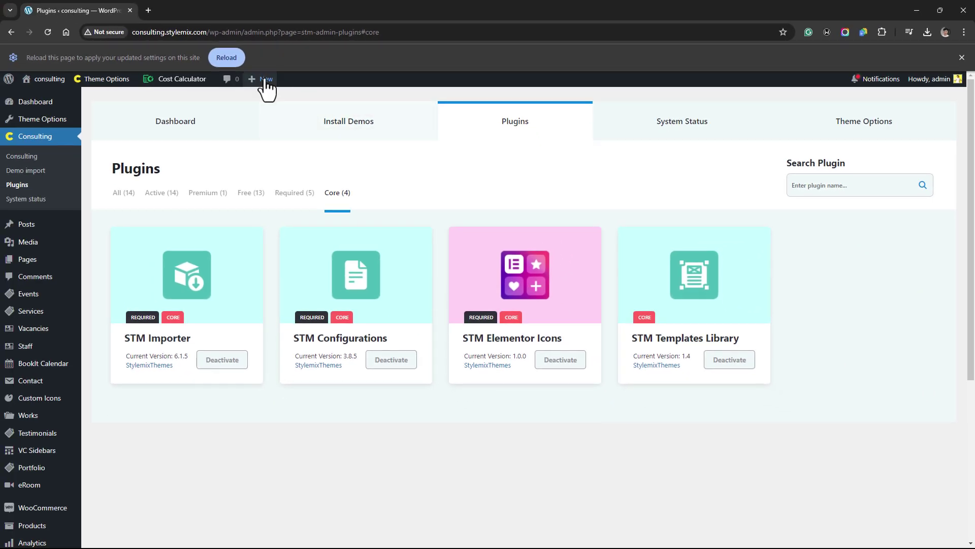
click(234, 56)
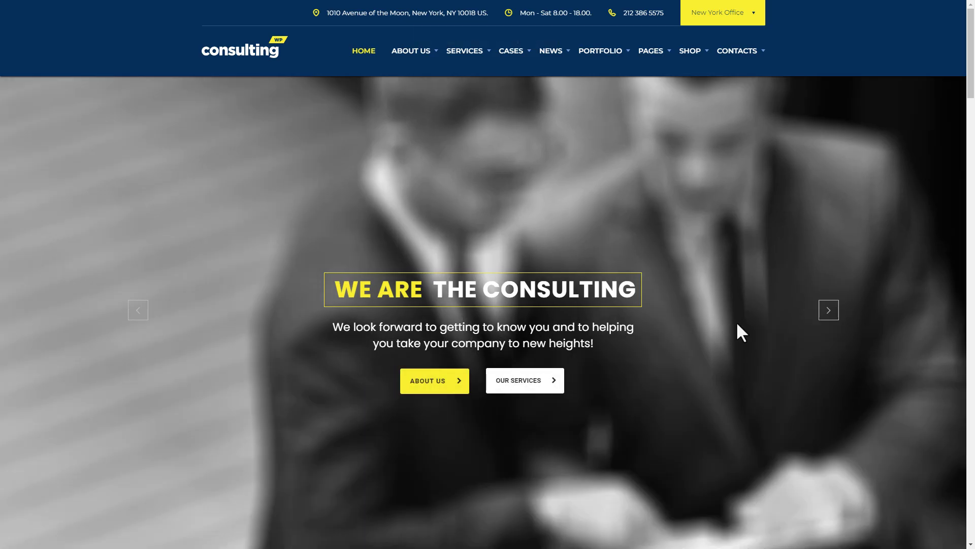
- Check the site's home page, including the hero slider, the content sections and the testimonials carousel
click(824, 312)
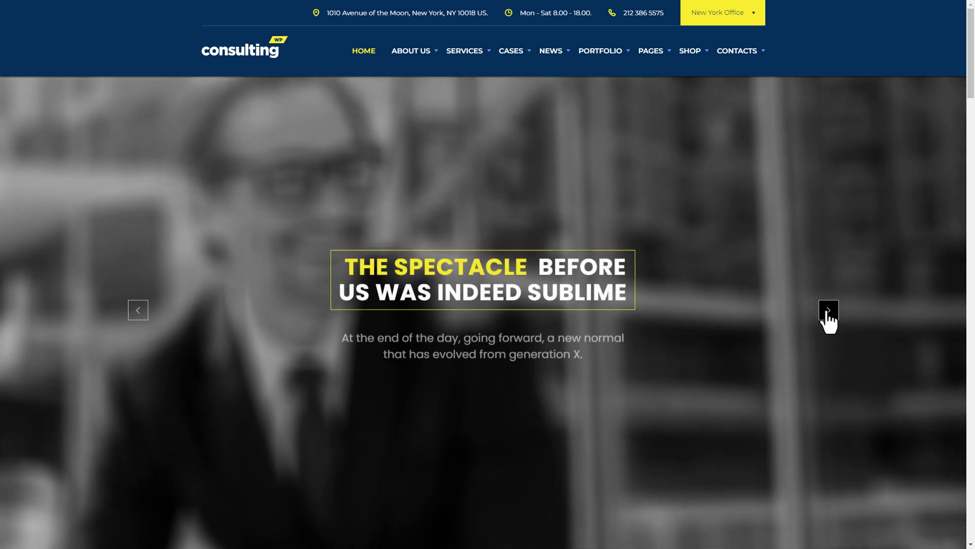
click(828, 311)
scroll(828, 315, down, 8)
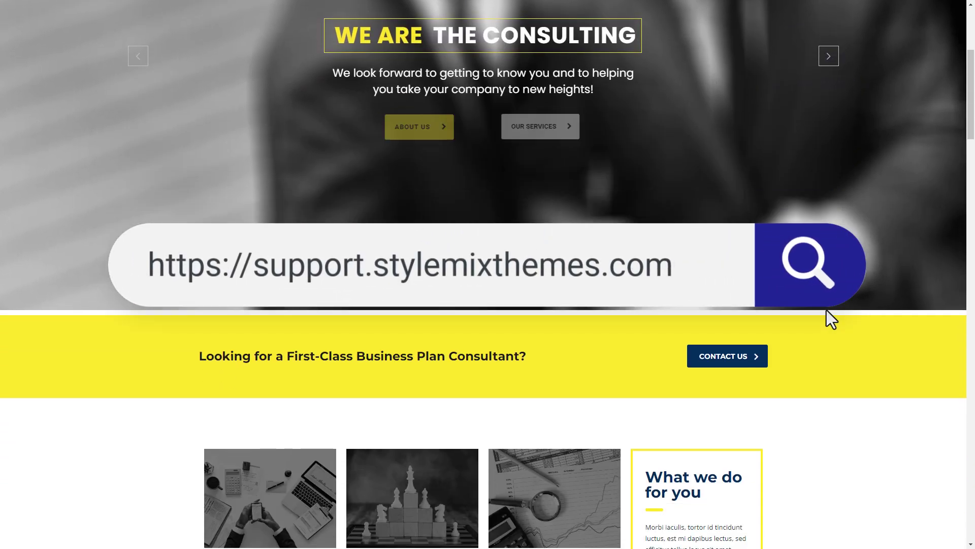
scroll(826, 311, down, 10)
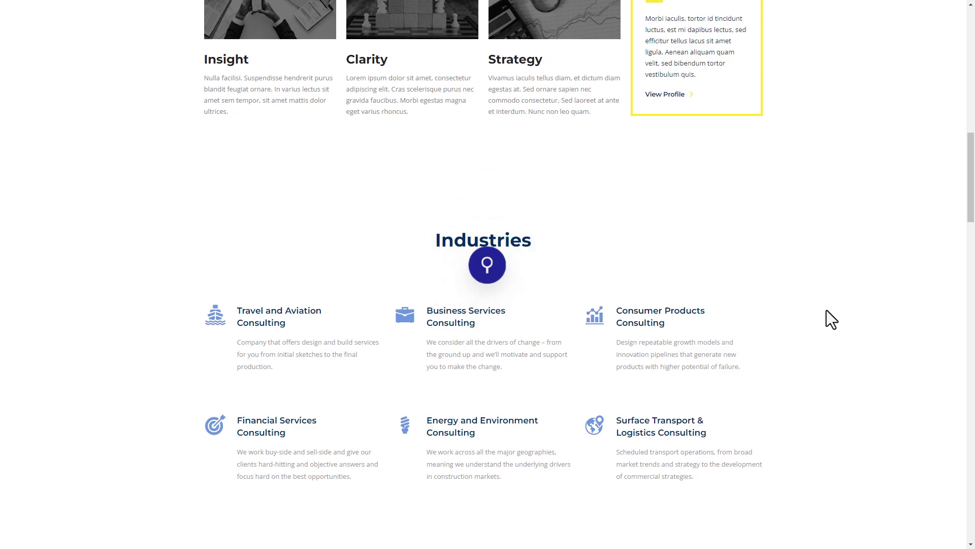
scroll(827, 310, down, 8)
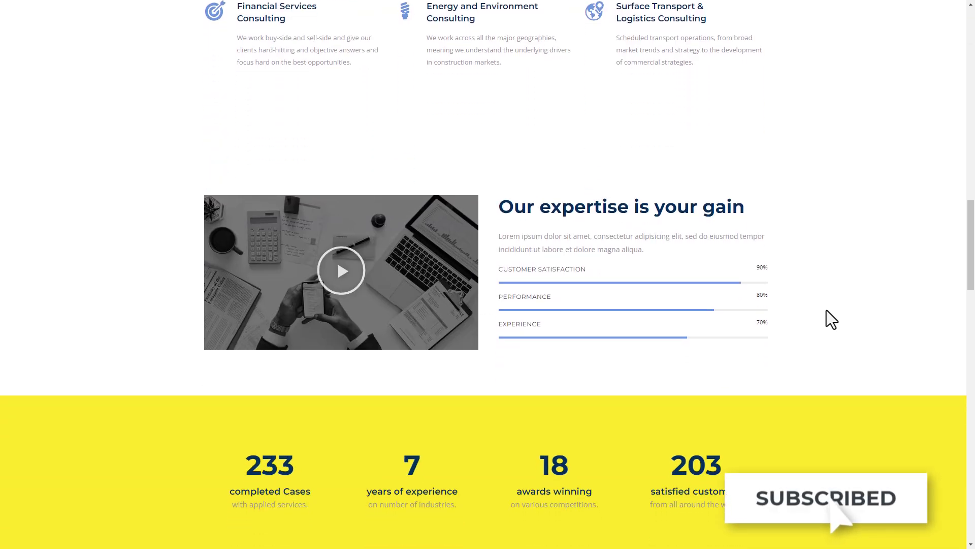
scroll(827, 309, down, 7)
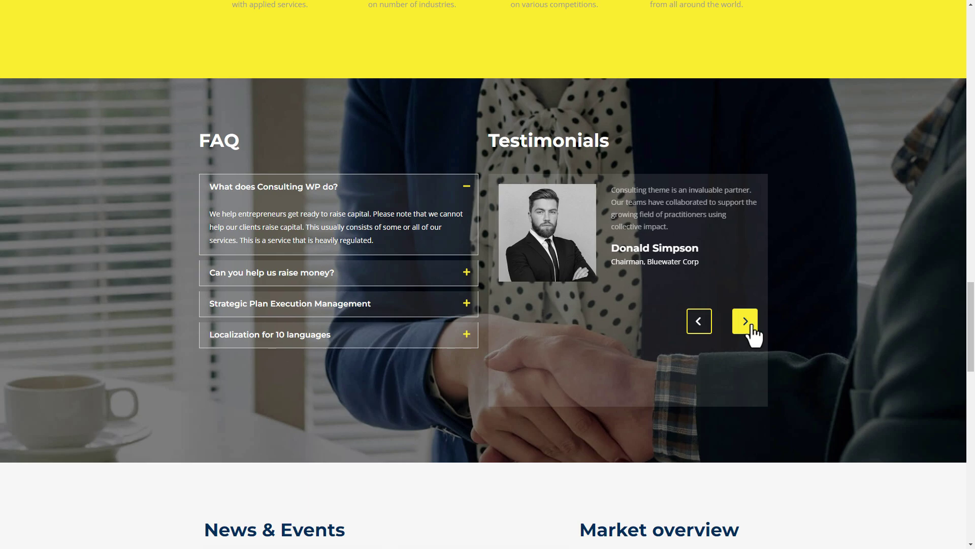
click(746, 321)
scroll(750, 333, down, 4)
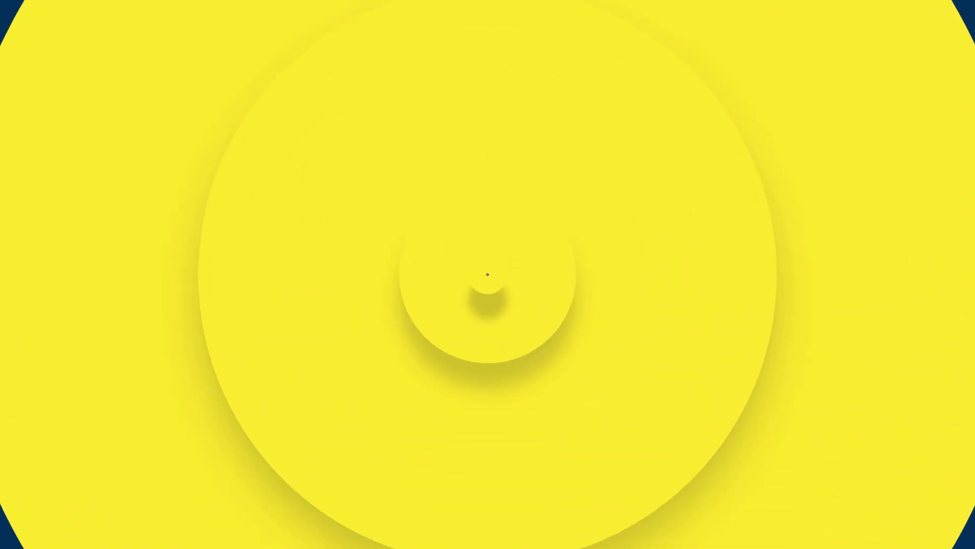